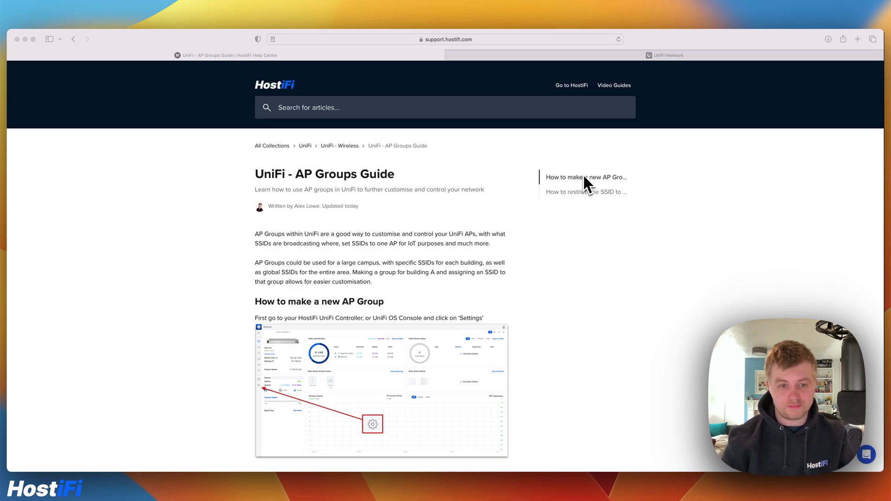
Step: Scroll to the end of the AP Groups article, then switch to the UniFi Network tab
{"action": "scroll", "coordinate": [584, 169], "scroll_direction": "down", "scroll_amount": 2}
{"action": "scroll", "coordinate": [586, 167], "scroll_direction": "down", "scroll_amount": 8}
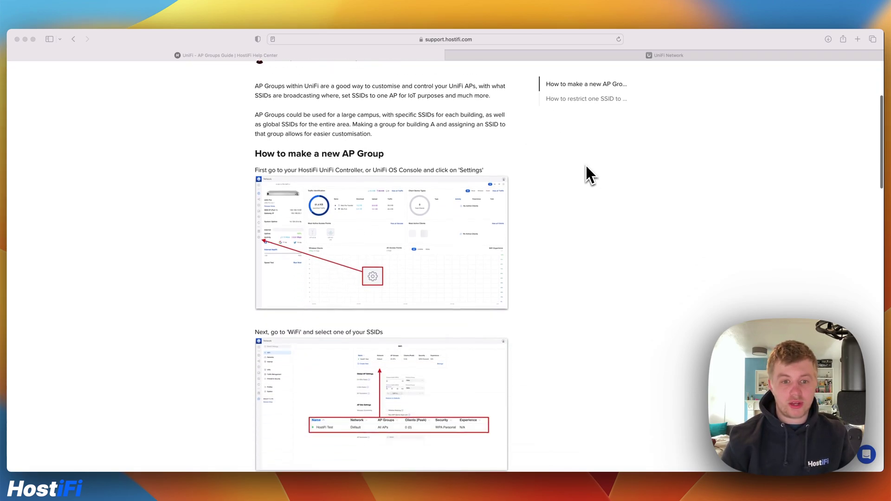
{"action": "scroll", "coordinate": [587, 173], "scroll_direction": "down", "scroll_amount": 9}
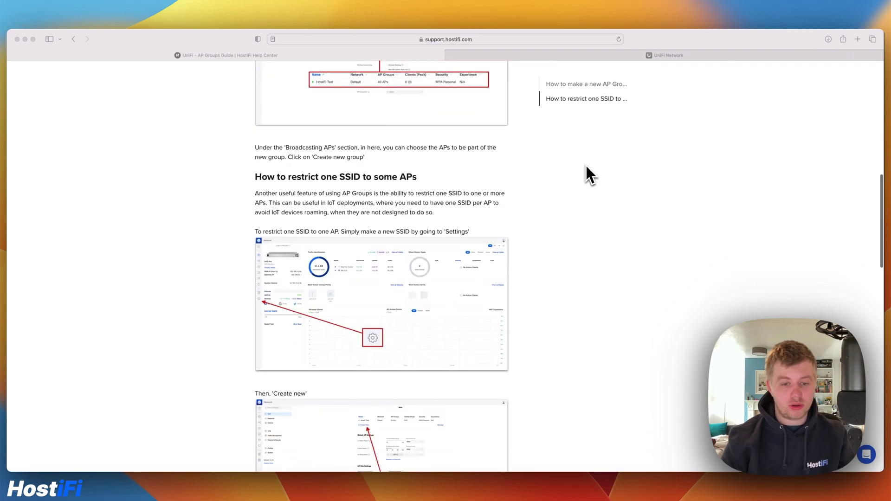
{"action": "scroll", "coordinate": [586, 167], "scroll_direction": "down", "scroll_amount": 20}
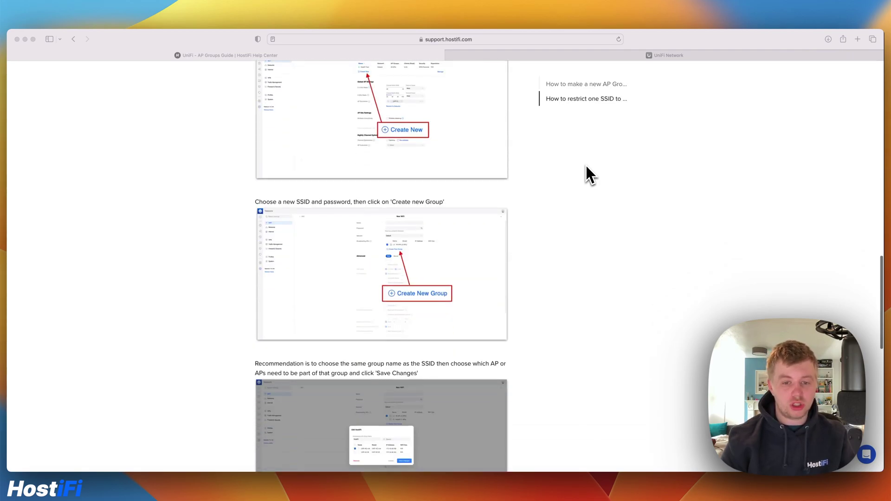
{"action": "scroll", "coordinate": [586, 174], "scroll_direction": "down", "scroll_amount": 8}
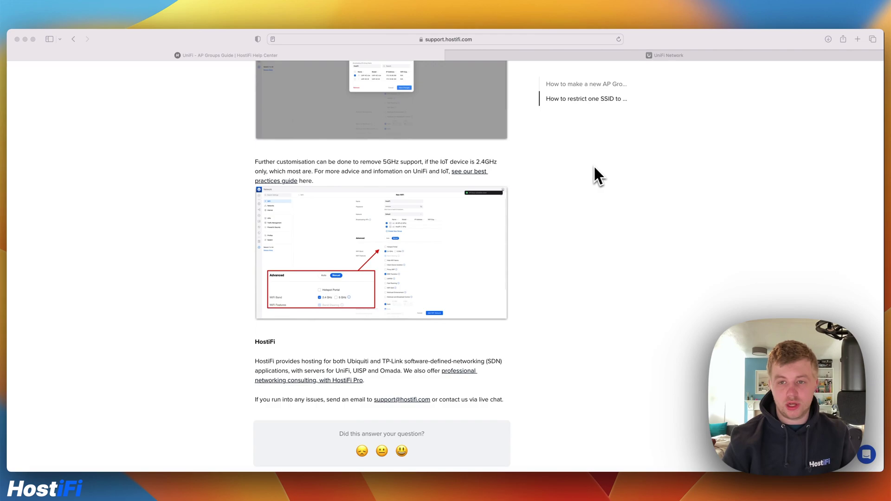
{"action": "left_click", "coordinate": [635, 57]}
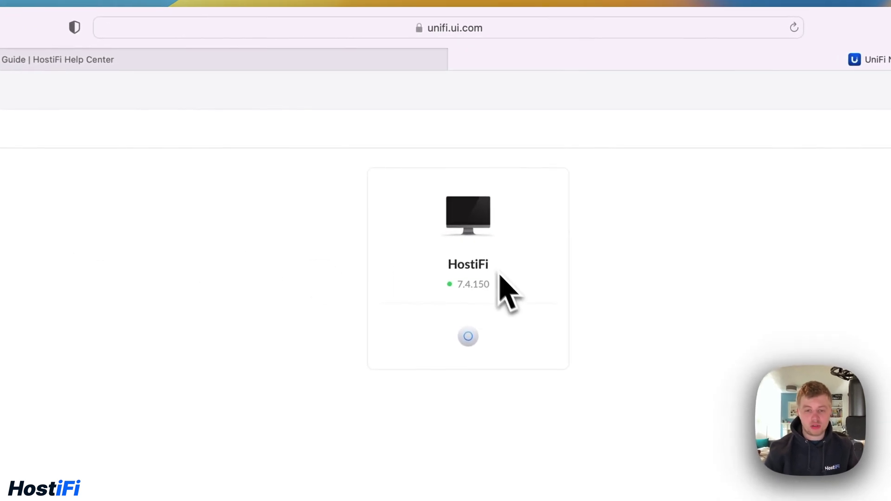
Step: Open the HostiFi controller's dashboard and show its UniFi Devices list
{"action": "left_click", "coordinate": [481, 330]}
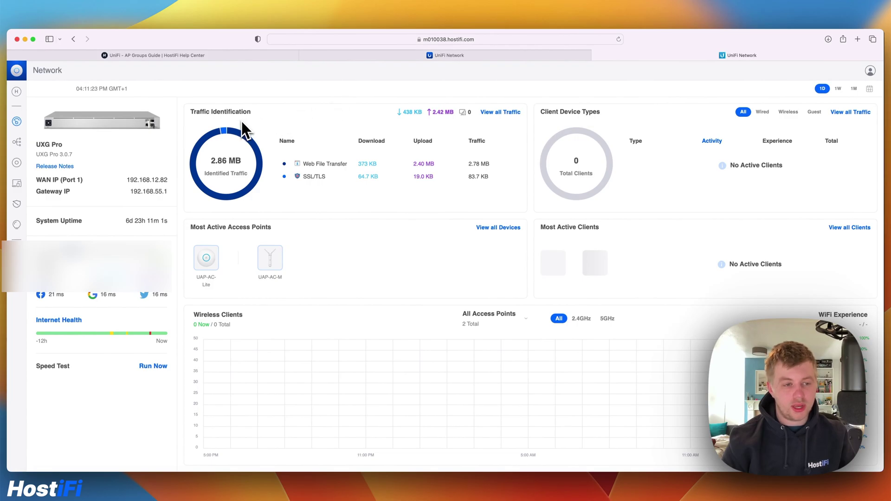
{"action": "left_click", "coordinate": [16, 162]}
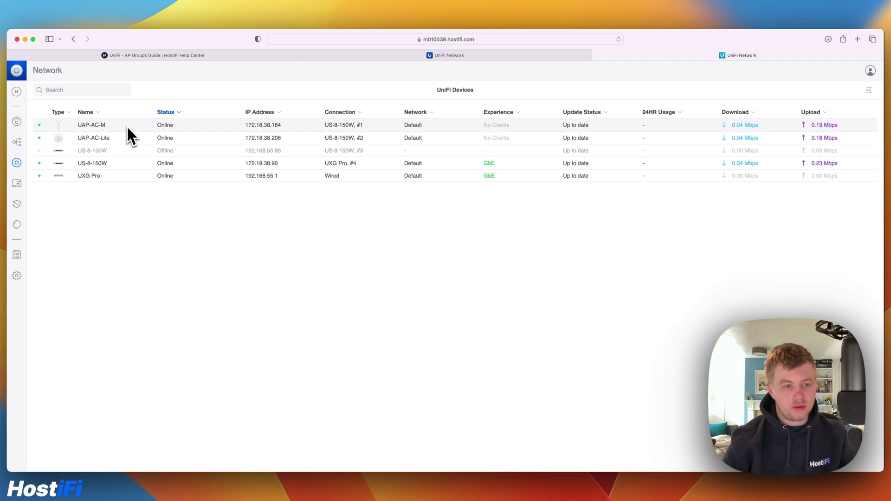
Step: In WiFi settings, select the HostiFi Test network under Manage, remove it, and confirm
{"action": "left_click", "coordinate": [17, 276]}
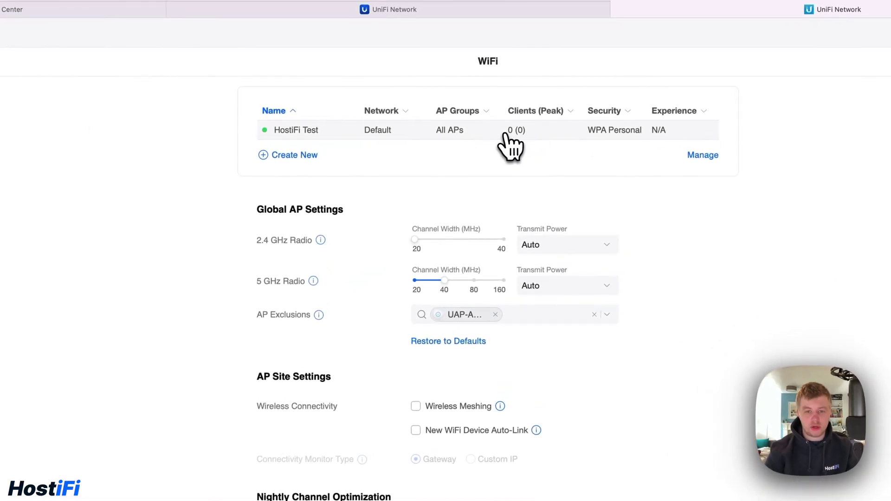
{"action": "left_click", "coordinate": [511, 143]}
{"action": "left_click", "coordinate": [1, 81]}
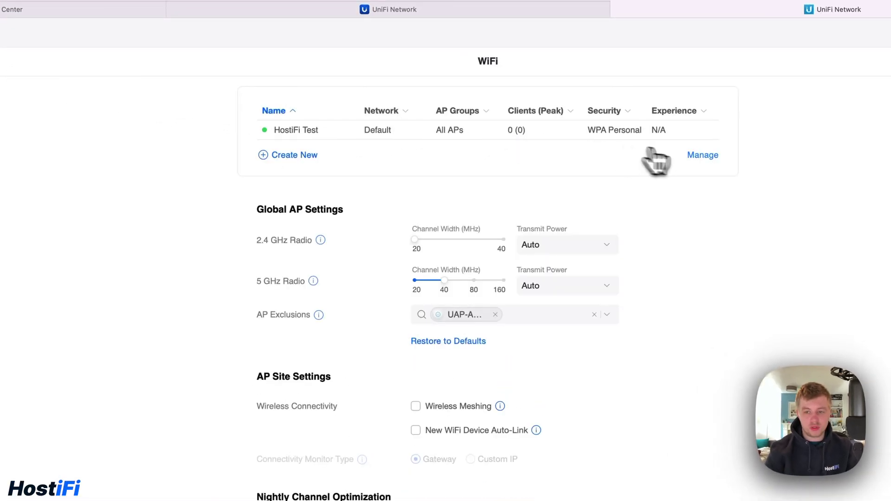
{"action": "left_click", "coordinate": [703, 155]}
{"action": "left_click", "coordinate": [270, 110]}
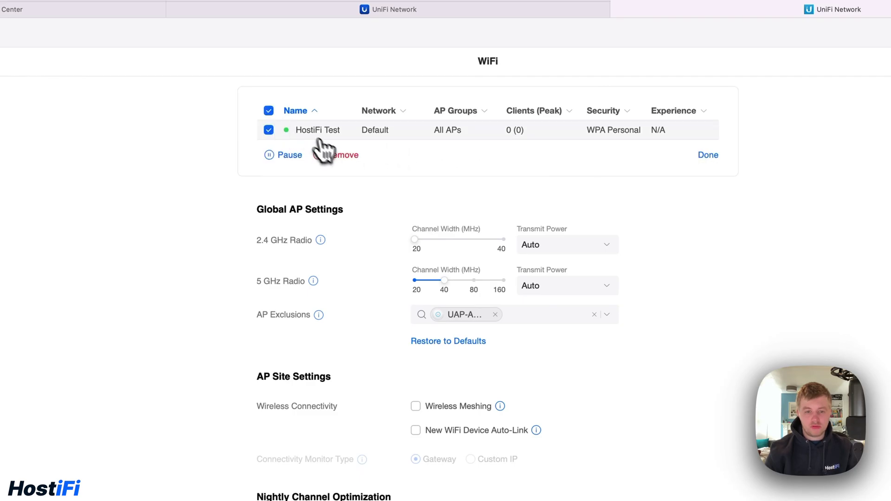
{"action": "left_click", "coordinate": [338, 155]}
{"action": "left_click", "coordinate": [490, 345]}
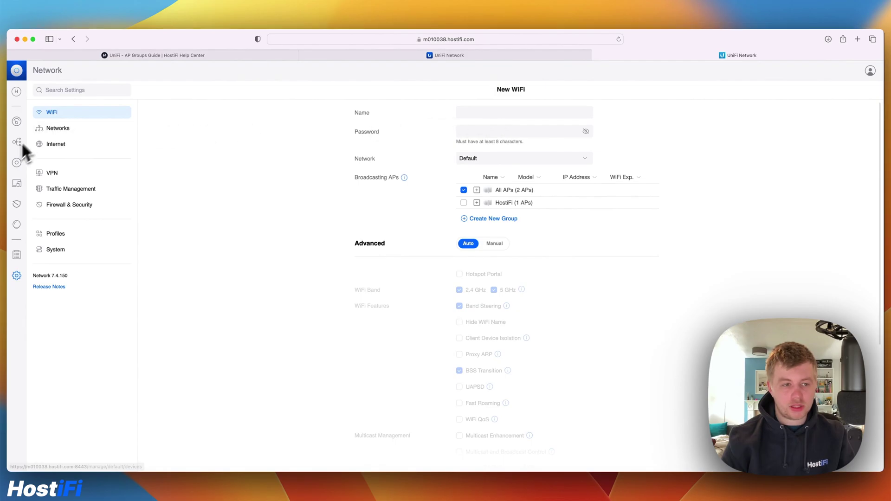
Step: Rename the UAP-AC-Lite access point to 'Kitchen AP' and apply the change
{"action": "left_click", "coordinate": [16, 163]}
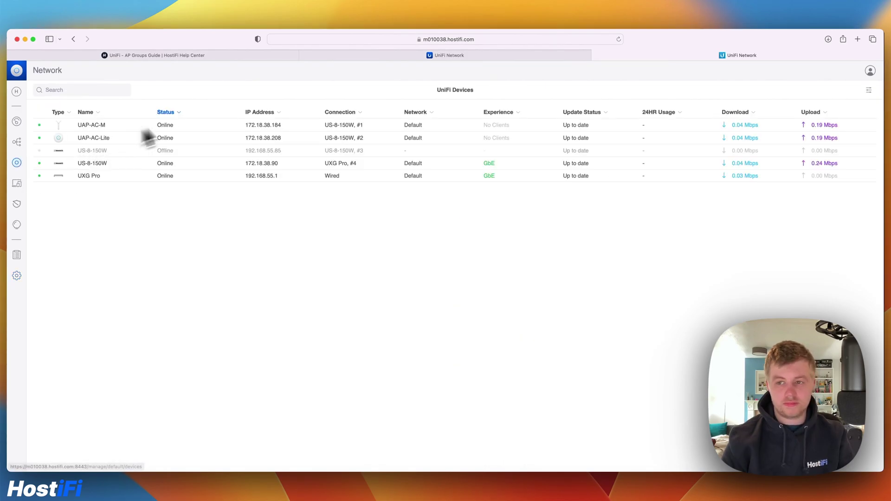
{"action": "left_click", "coordinate": [160, 139]}
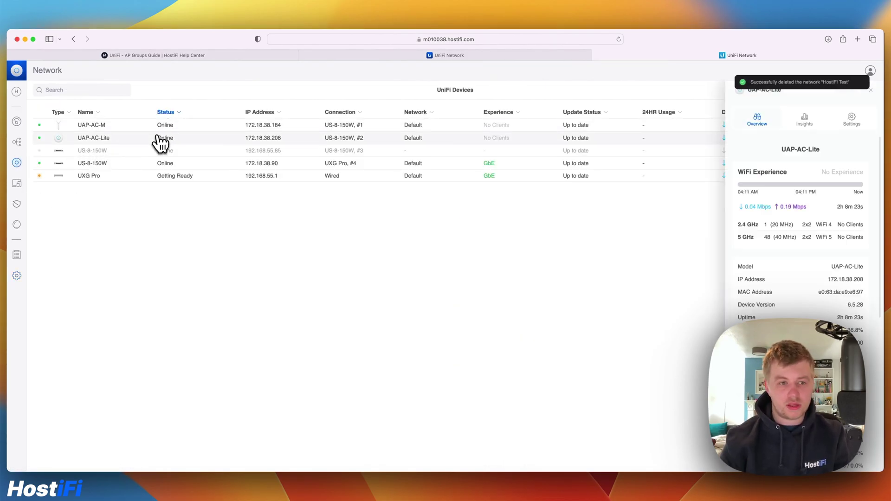
{"action": "left_click", "coordinate": [850, 121]}
{"action": "left_click", "coordinate": [815, 163]}
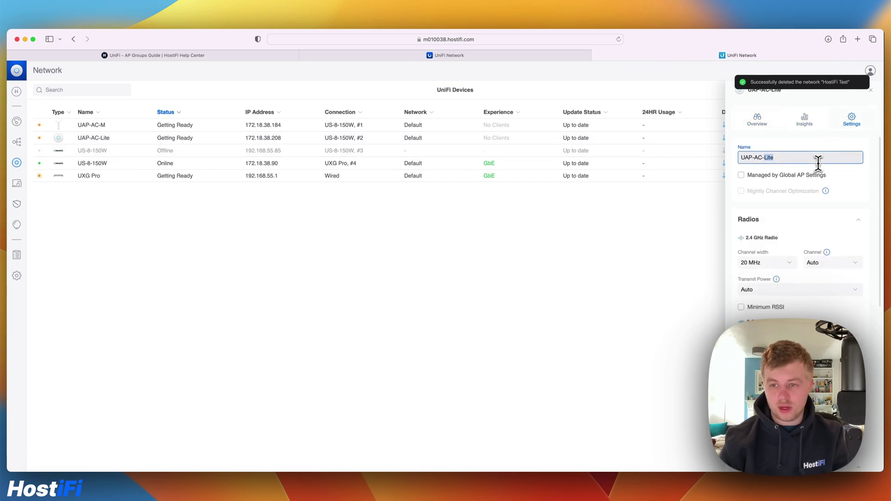
{"action": "key", "text": "super+a"}
{"action": "type", "text": "Kitcvhe"}
{"action": "key", "text": "BackSpace"}
{"action": "key", "text": "BackSpace"}
{"action": "key", "text": "BackSpace"}
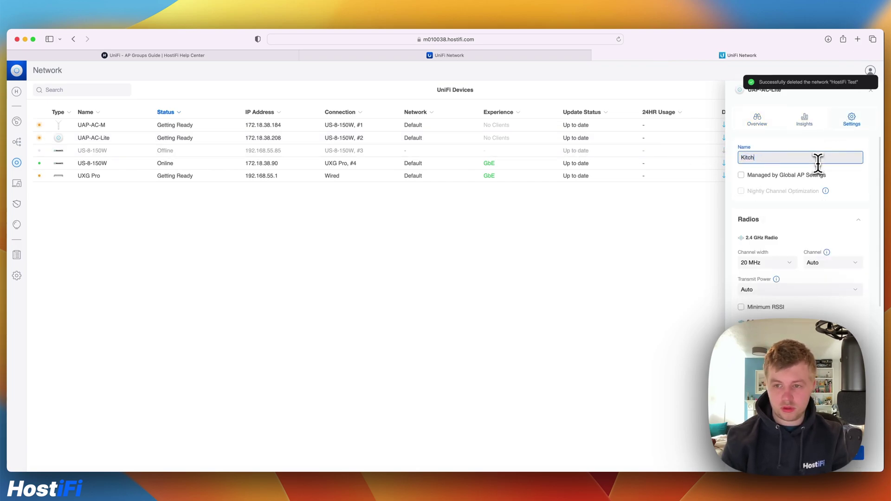
{"action": "type", "text": "hen AP"}
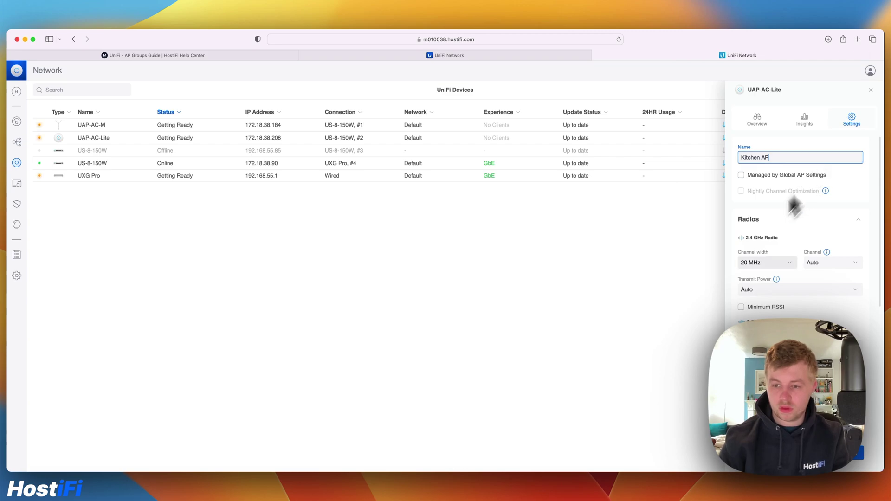
{"action": "left_click", "coordinate": [858, 453]}
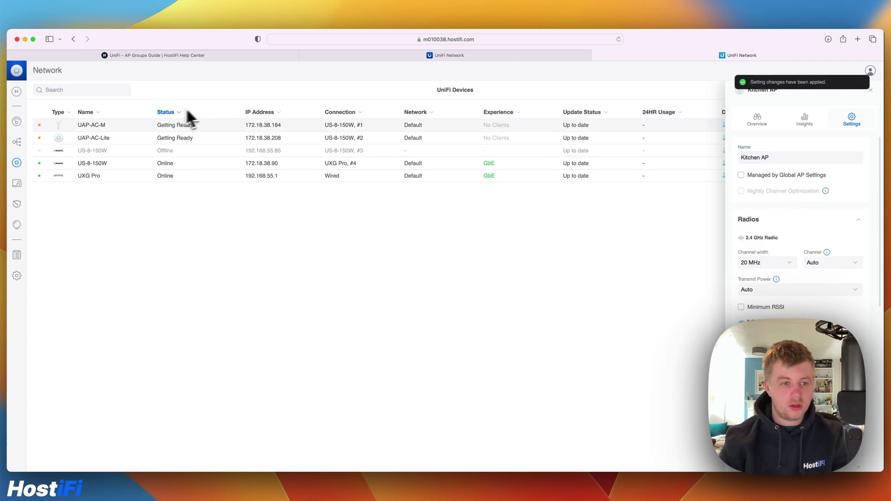
Step: Rename the UAP-AC-M access point to 'Bedroom AP', apply it, and close the panel
{"action": "left_click", "coordinate": [139, 138]}
{"action": "left_click", "coordinate": [845, 126]}
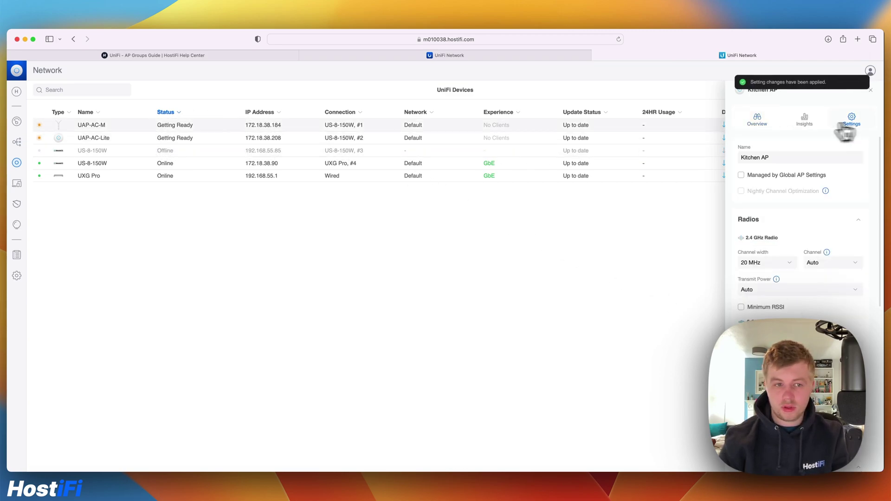
{"action": "left_click", "coordinate": [249, 126]}
{"action": "left_click", "coordinate": [848, 125]}
{"action": "left_click", "coordinate": [791, 157]}
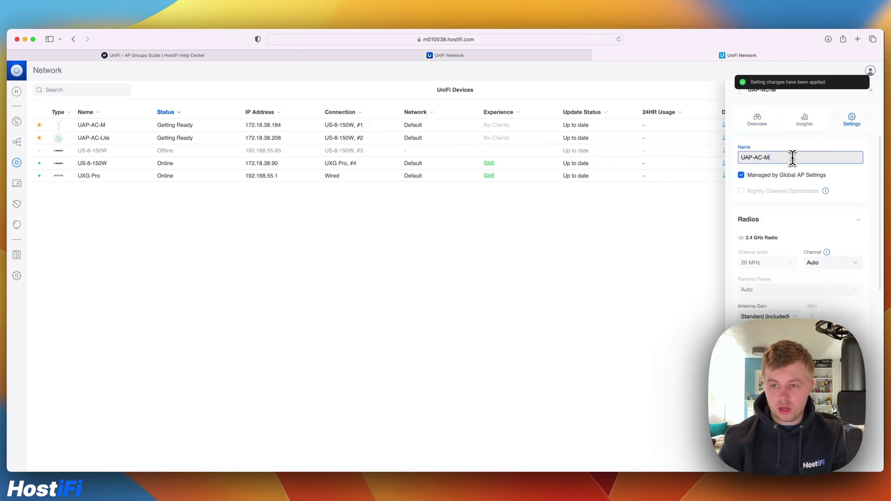
{"action": "key", "text": "super+a"}
{"action": "type", "text": "Bedroom AP"}
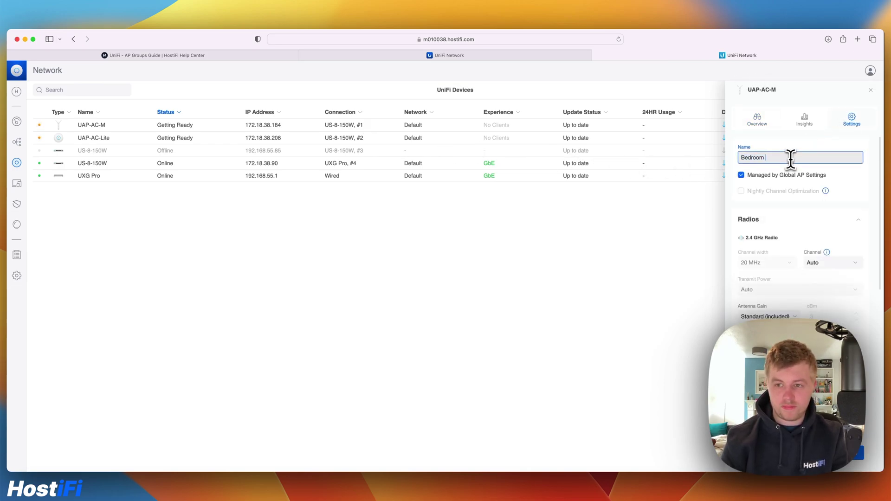
{"action": "left_click", "coordinate": [862, 457]}
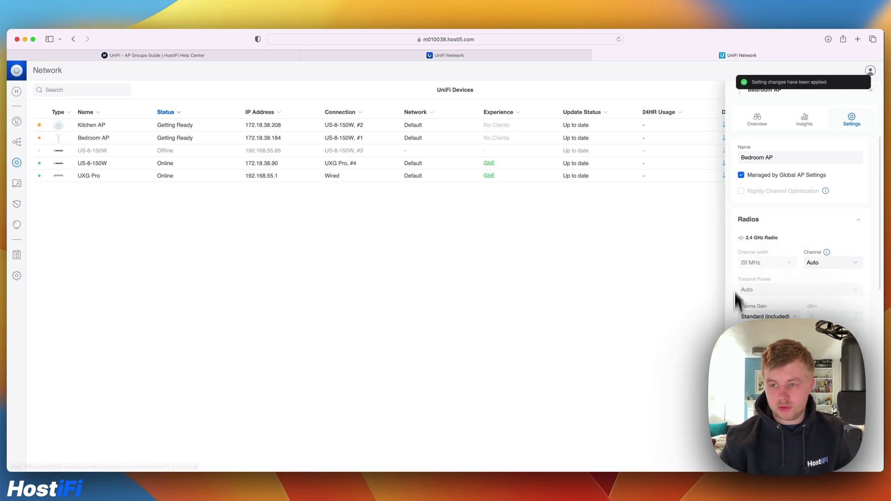
{"action": "left_click", "coordinate": [870, 92]}
Step: Start a new WiFi network named 'KitchenIoT'
{"action": "left_click", "coordinate": [16, 276]}
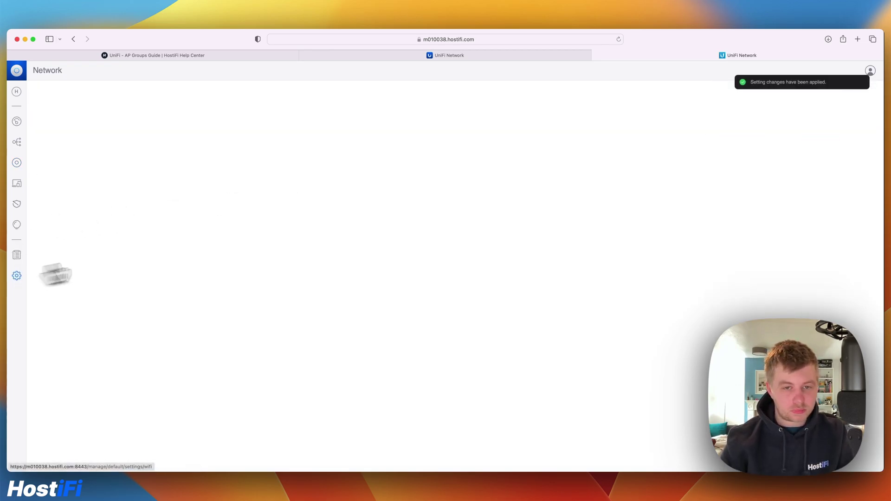
{"action": "left_click", "coordinate": [500, 112]}
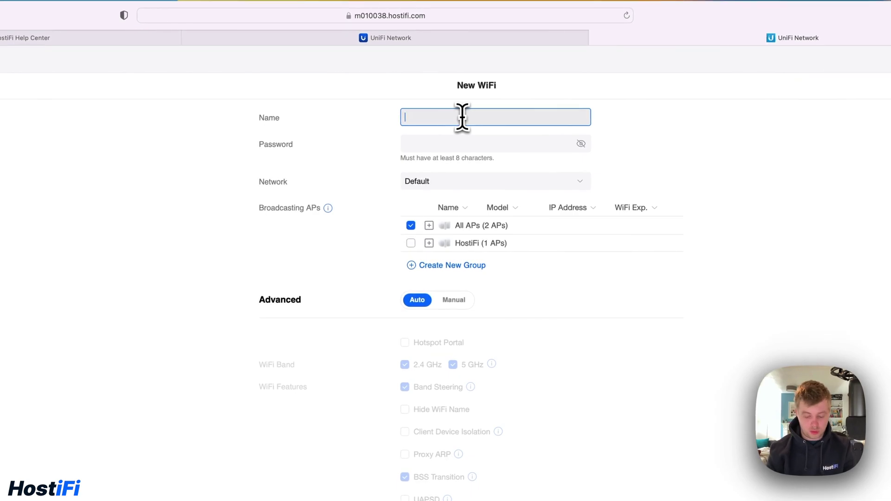
{"action": "type", "text": "Kitchen"}
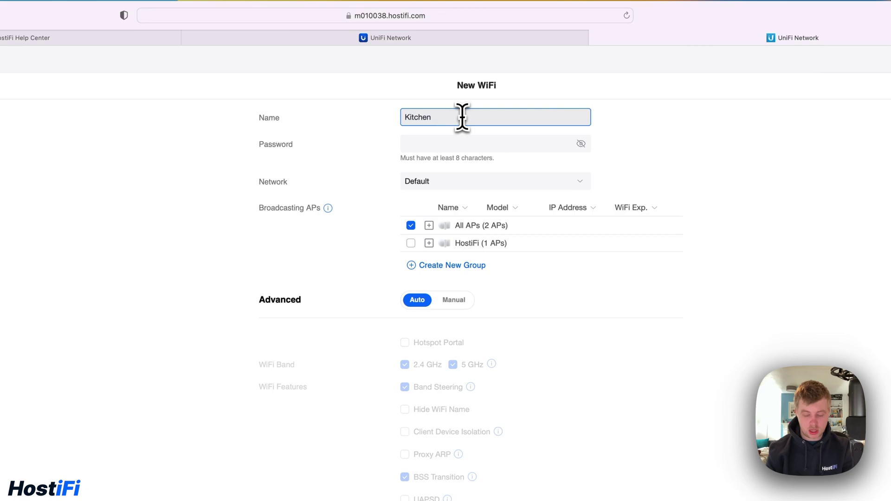
{"action": "type", "text": "IOT"}
{"action": "key", "text": "BackSpace"}
{"action": "key", "text": "BackSpace"}
{"action": "type", "text": "oT"}
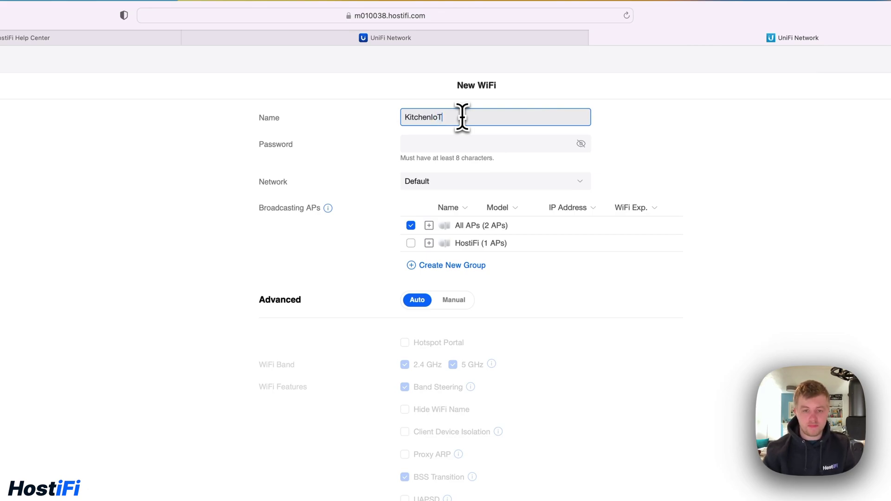
Step: Replace the suggested password with a new one, keep Network as Default, and untick All APs
{"action": "left_click", "coordinate": [506, 143]}
{"action": "key", "text": "super+a"}
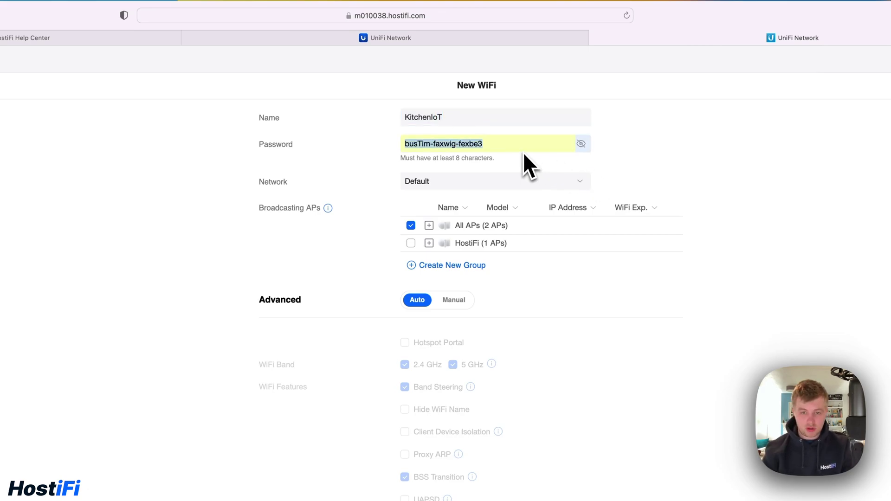
{"action": "type", "text": "1234564567"}
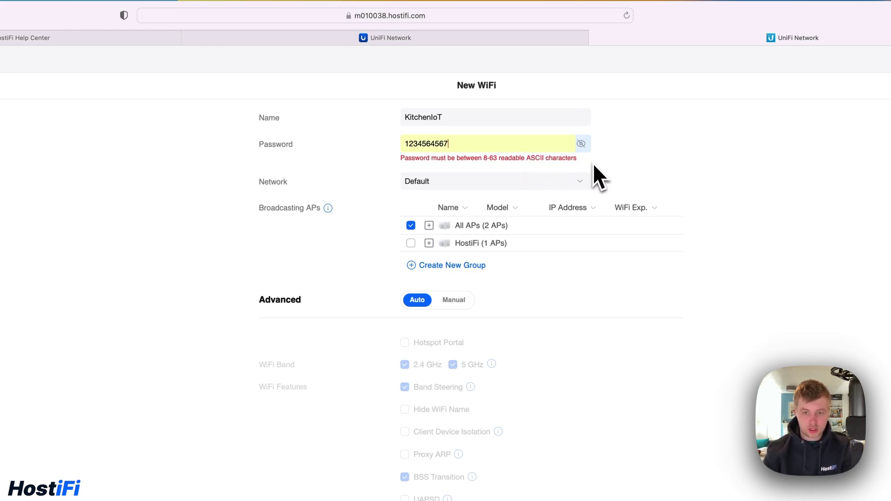
{"action": "type", "text": "5432"}
{"action": "scroll", "coordinate": [644, 160], "scroll_direction": "down", "scroll_amount": 1}
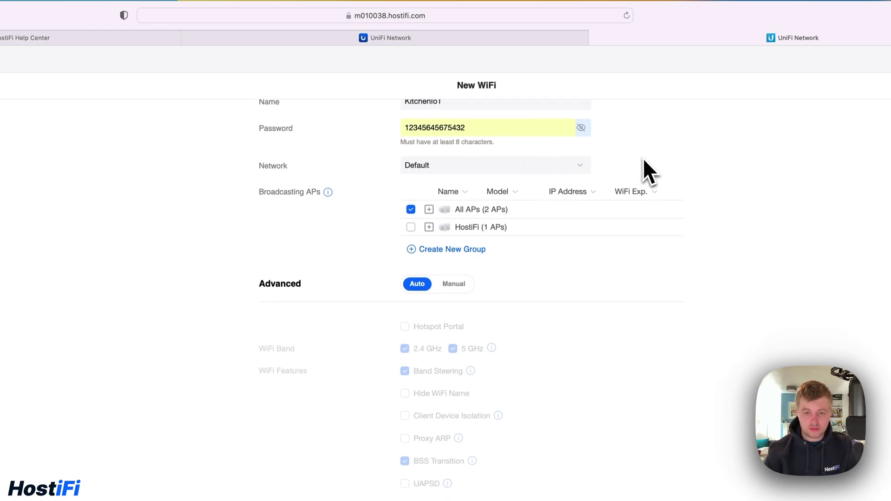
{"action": "left_click", "coordinate": [460, 167]}
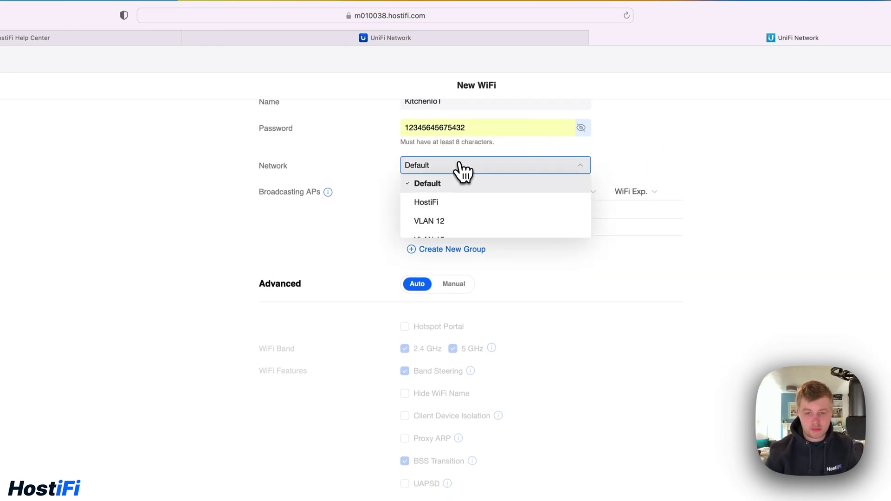
{"action": "scroll", "coordinate": [491, 211], "scroll_direction": "down", "scroll_amount": 1}
{"action": "left_click", "coordinate": [672, 182]}
{"action": "scroll", "coordinate": [673, 182], "scroll_direction": "up", "scroll_amount": 2}
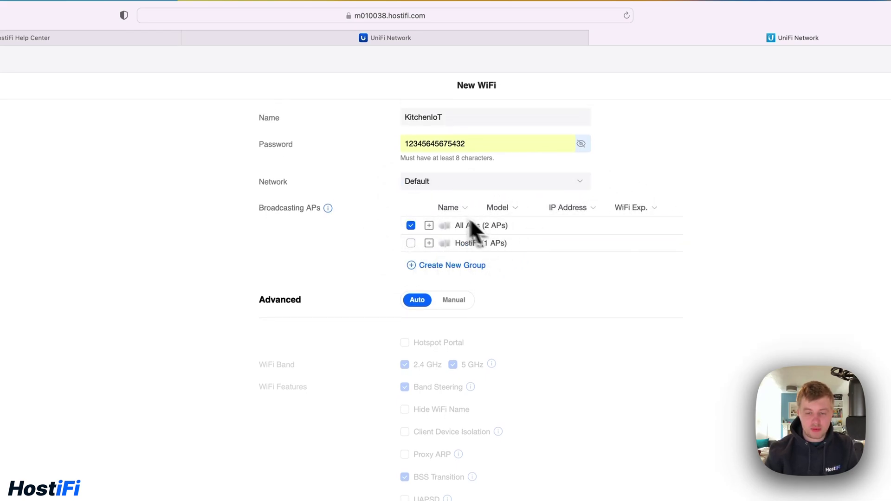
{"action": "left_click", "coordinate": [411, 226]}
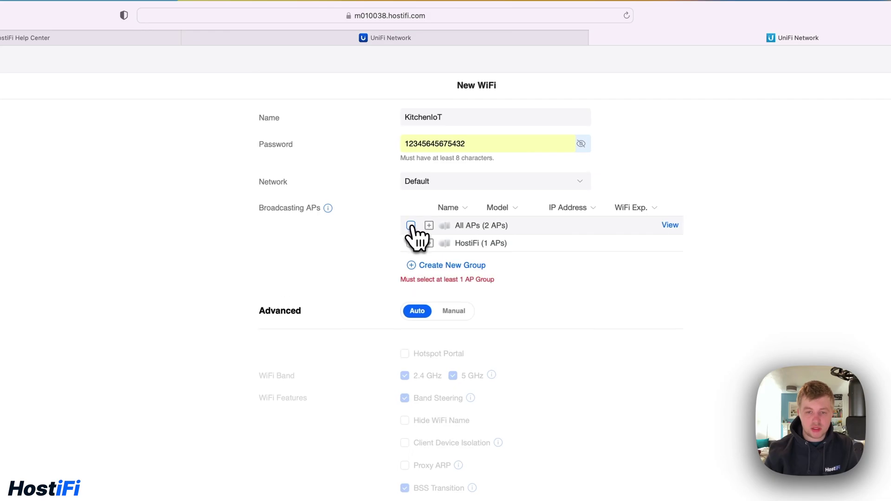
Step: Create an AP group named 'Kitchen' containing only Kitchen AP and save it
{"action": "left_click", "coordinate": [443, 265]}
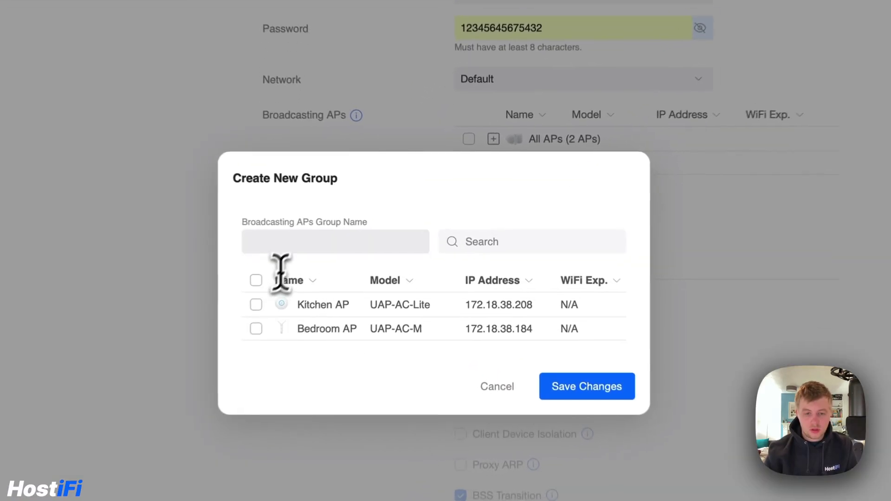
{"action": "left_click", "coordinate": [291, 241]}
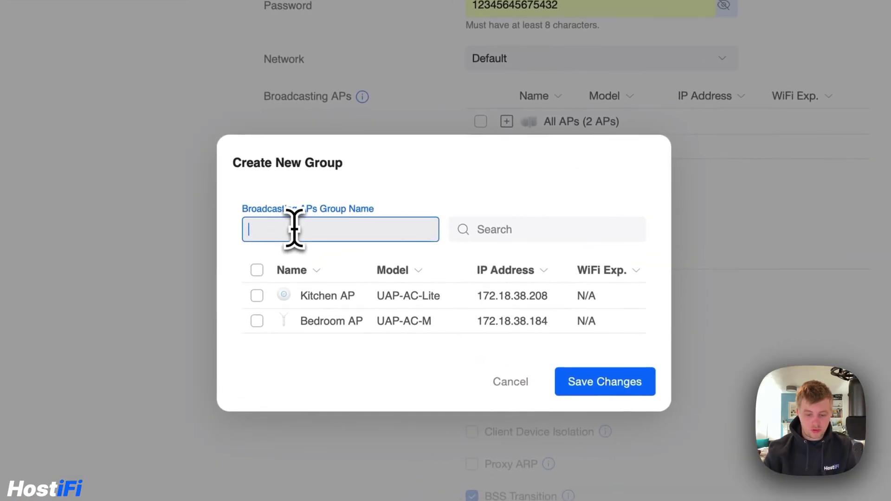
{"action": "type", "text": "Kitchen"}
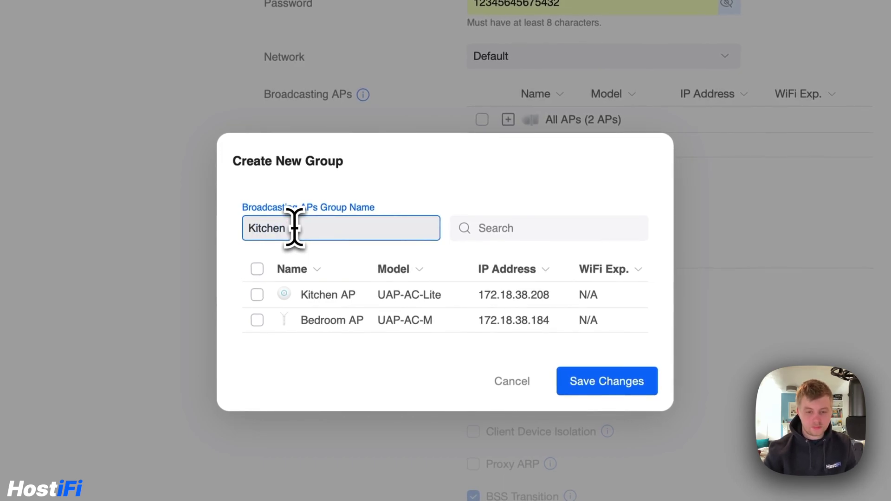
{"action": "left_click", "coordinate": [257, 294]}
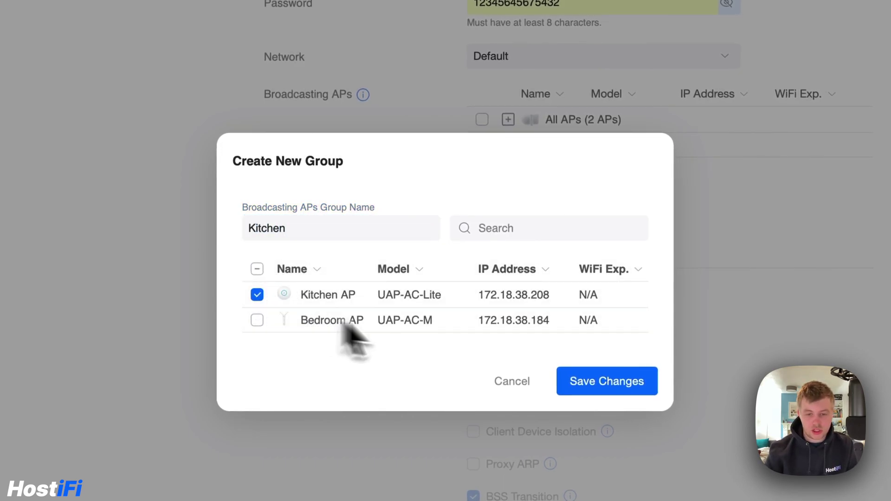
{"action": "left_click", "coordinate": [614, 382]}
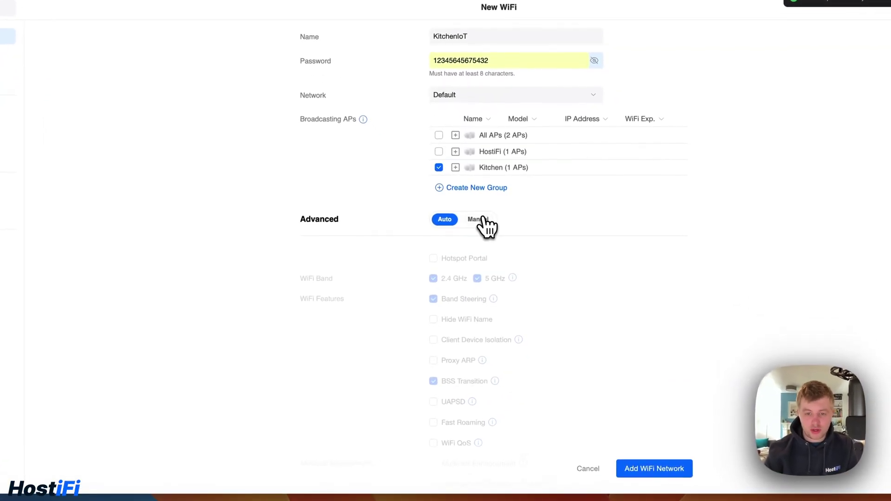
Step: Set advanced options to Manual, disable the 5 GHz band, and add the KitchenIoT network
{"action": "left_click", "coordinate": [478, 219]}
{"action": "left_click", "coordinate": [477, 279]}
{"action": "scroll", "coordinate": [575, 243], "scroll_direction": "down", "scroll_amount": 2}
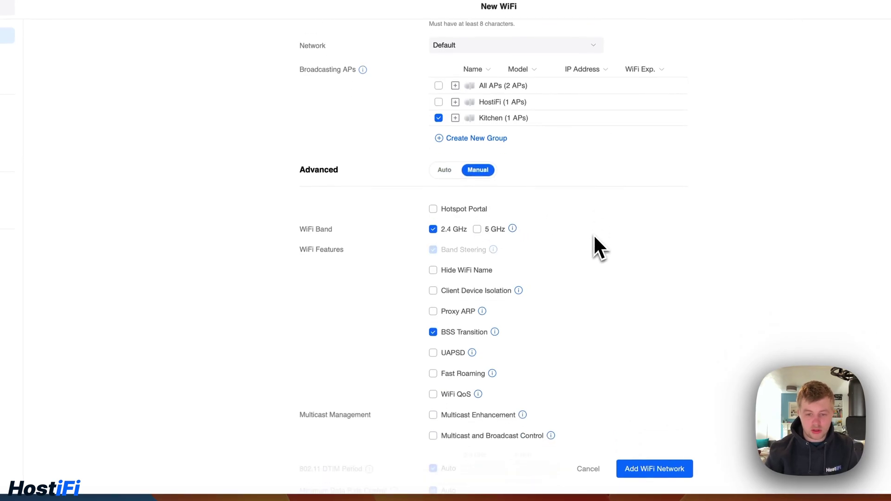
{"action": "scroll", "coordinate": [594, 236], "scroll_direction": "down", "scroll_amount": 5}
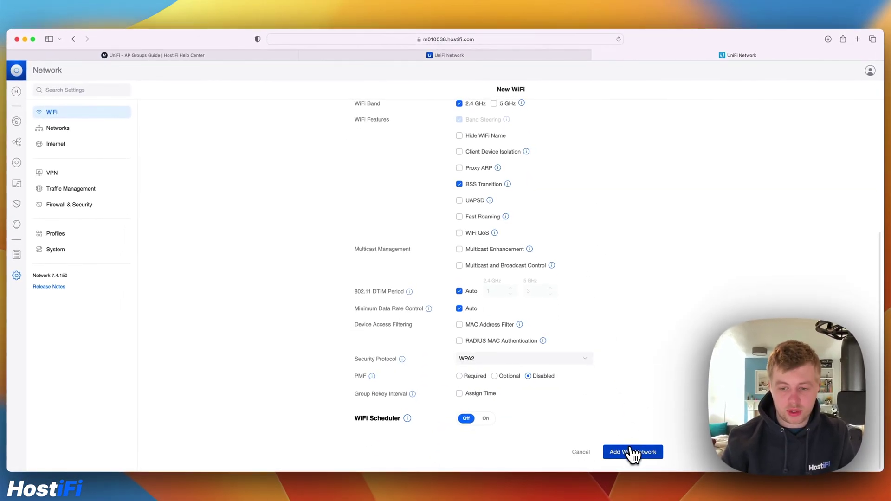
{"action": "left_click", "coordinate": [632, 452]}
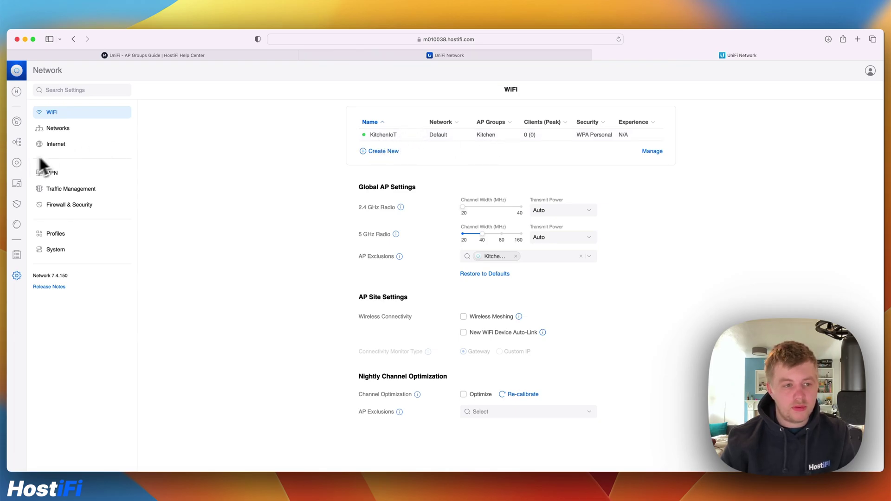
Step: Open Kitchen AP from UniFi Devices, check its KitchenIoT WiFi and settings, then close it
{"action": "left_click", "coordinate": [18, 163]}
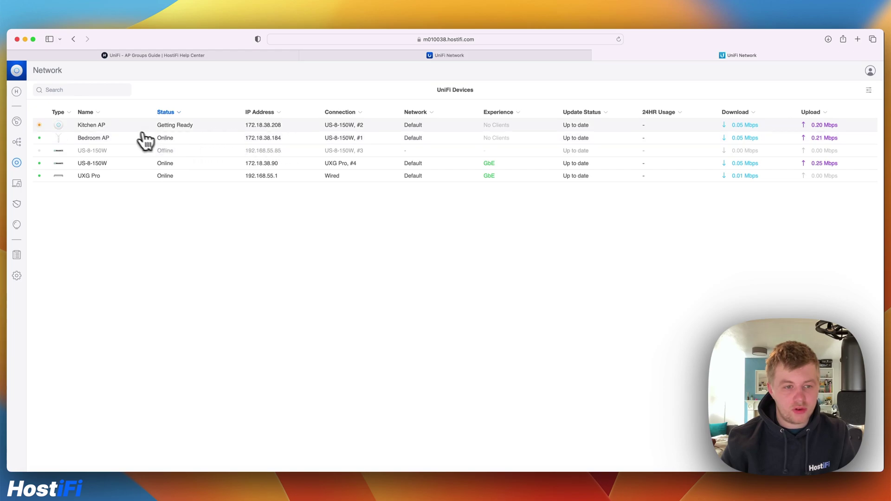
{"action": "left_click", "coordinate": [140, 125]}
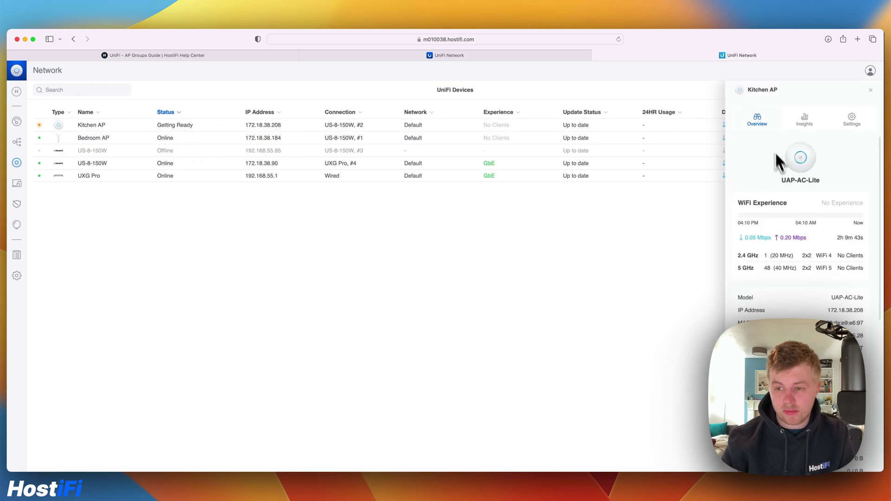
{"action": "scroll", "coordinate": [781, 172], "scroll_direction": "down", "scroll_amount": 3}
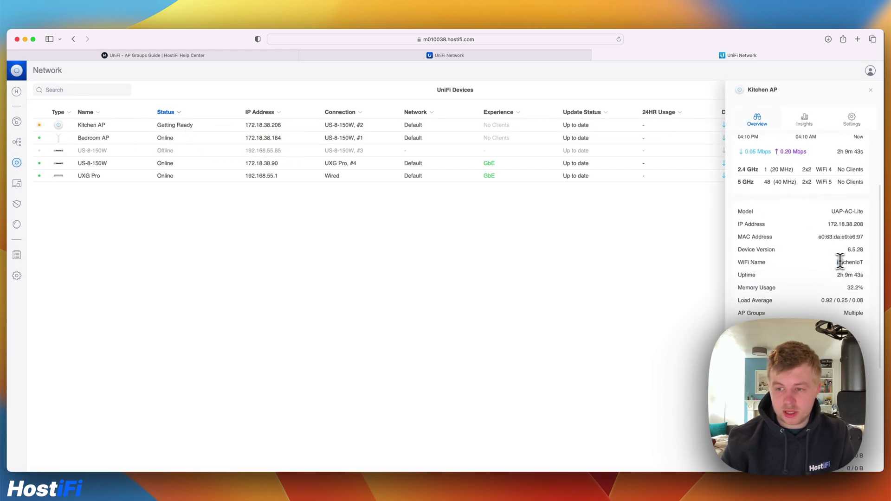
{"action": "mouse_move", "coordinate": [835, 260]}
{"action": "left_mouse_down"}
{"action": "mouse_move", "coordinate": [858, 260]}
{"action": "mouse_move", "coordinate": [826, 258]}
{"action": "left_mouse_up"}
{"action": "scroll", "coordinate": [805, 218], "scroll_direction": "down", "scroll_amount": 2}
{"action": "mouse_move", "coordinate": [851, 254]}
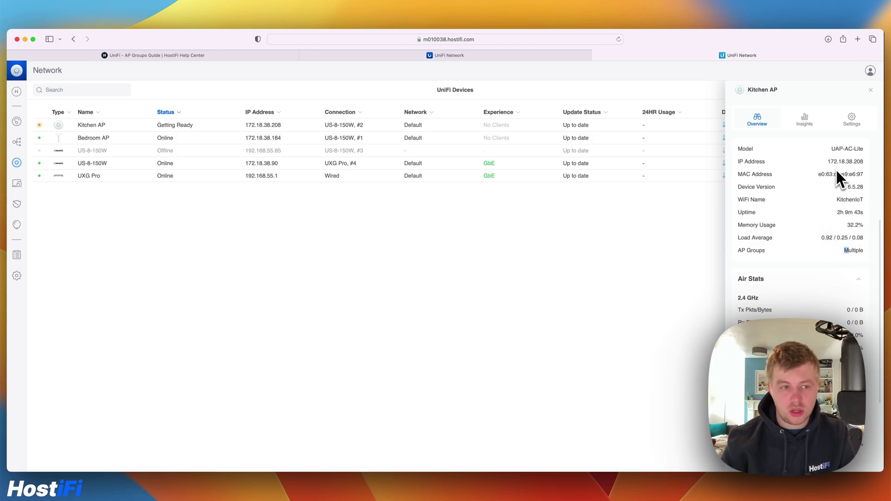
{"action": "left_click", "coordinate": [862, 120]}
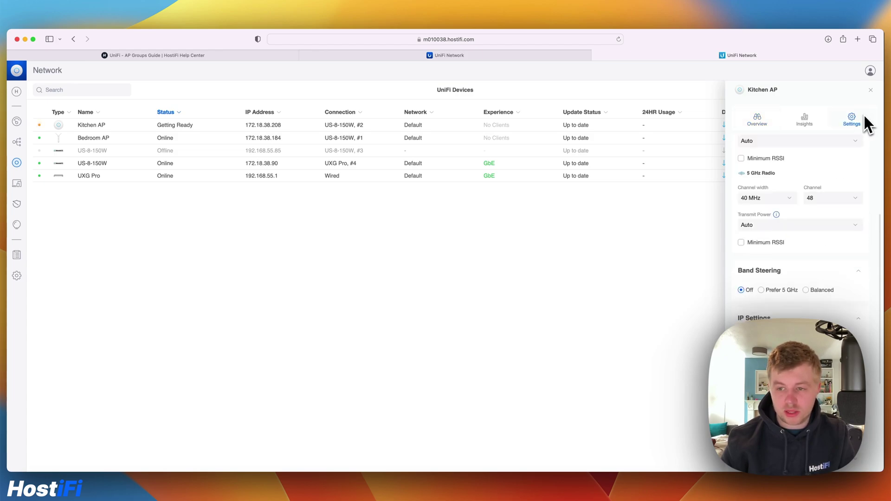
{"action": "left_click", "coordinate": [870, 89]}
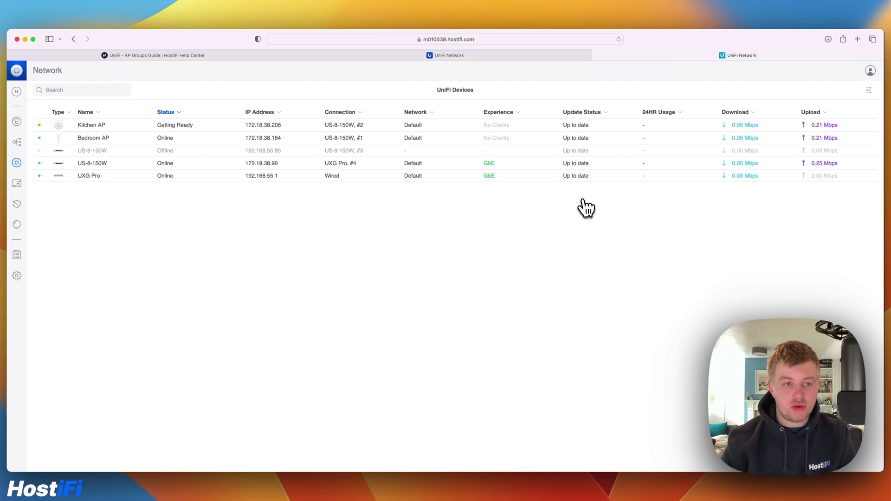